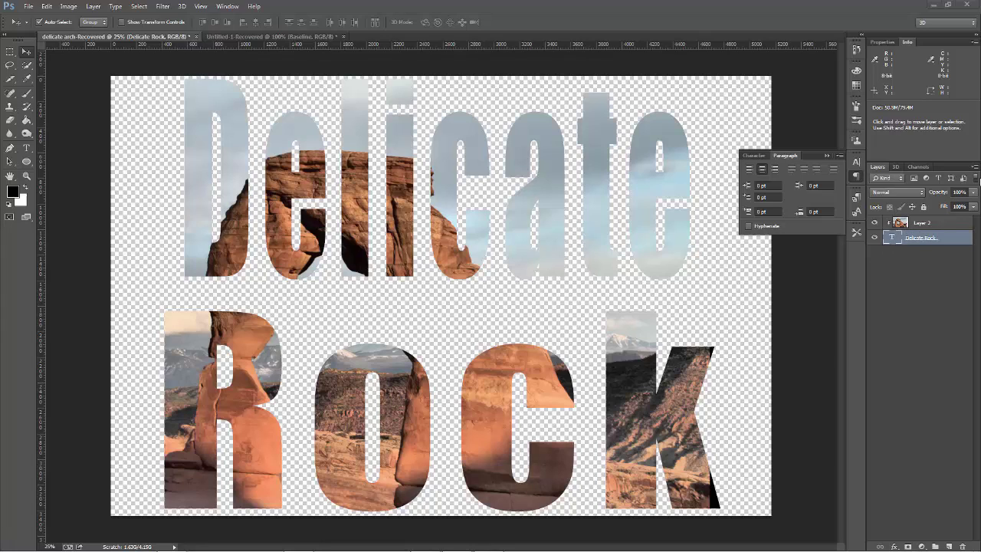
# - Release Layer 2's clipping mask and shift the arch photo right so it fills the canvas
pyautogui.click(975, 167)
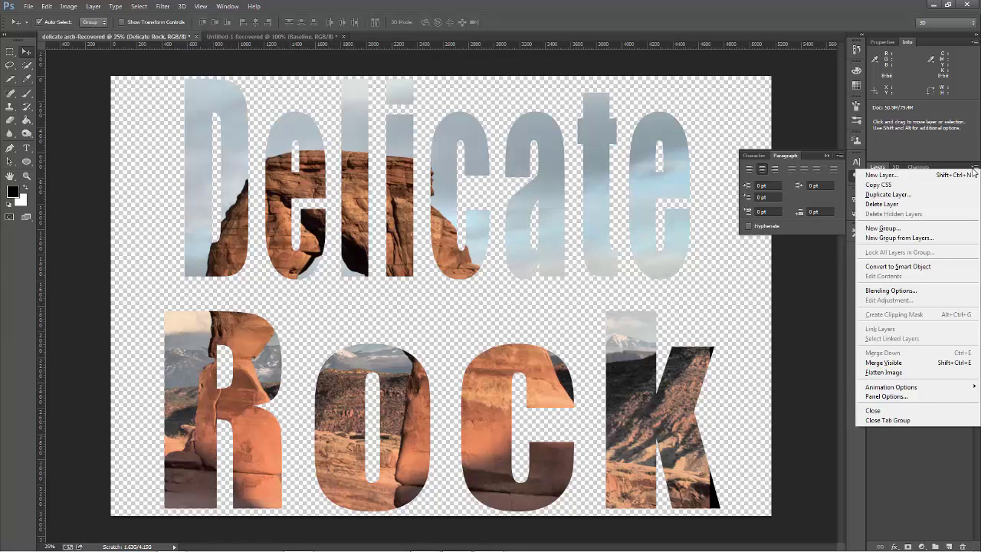
pyautogui.click(974, 168)
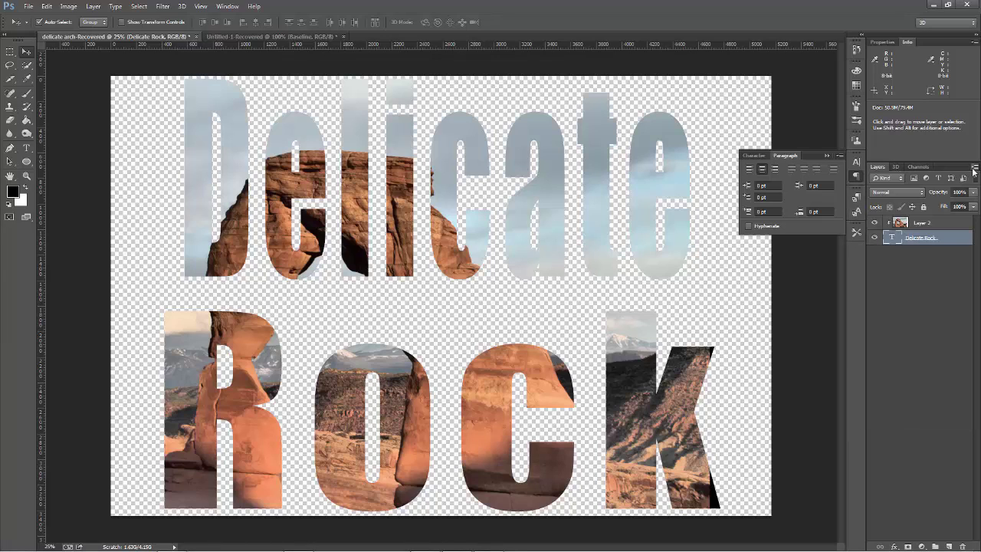
pyautogui.rightClick(889, 223)
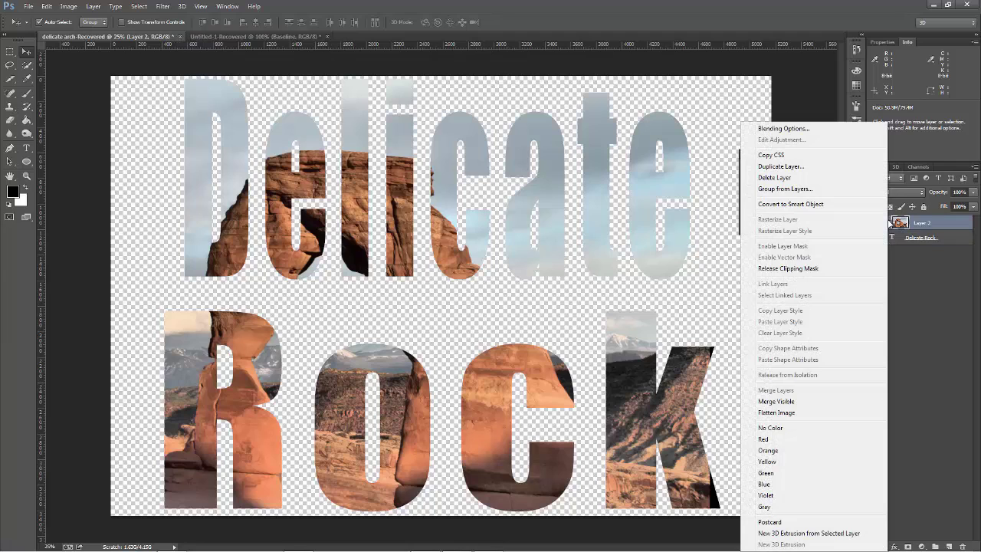
pyautogui.click(827, 268)
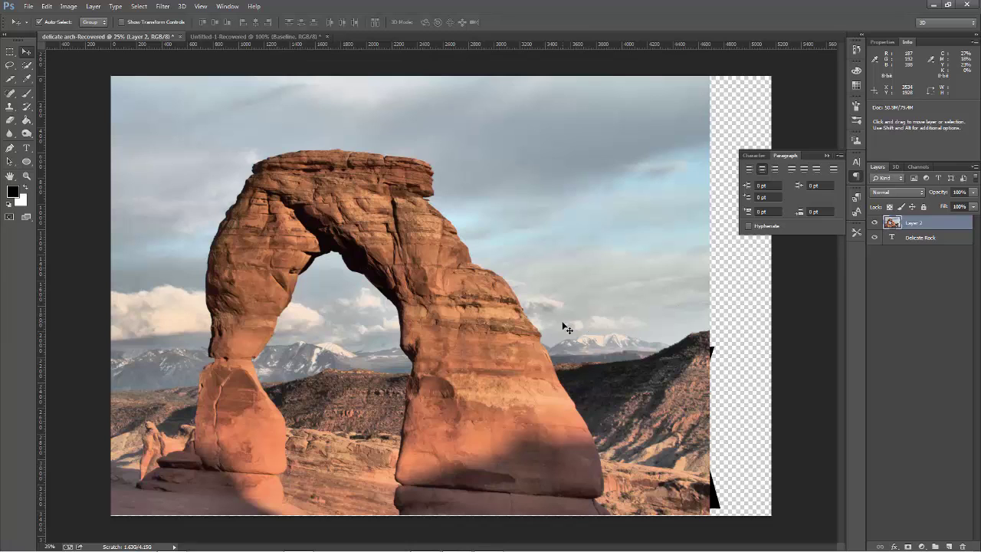
pyautogui.moveTo(567, 328); pyautogui.dragTo(627, 326)
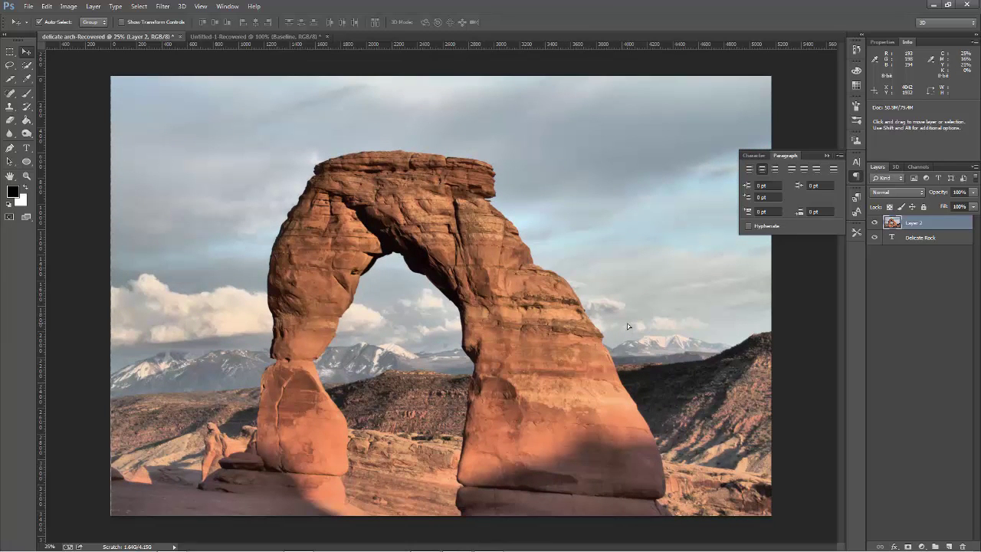
pyautogui.press('Left')
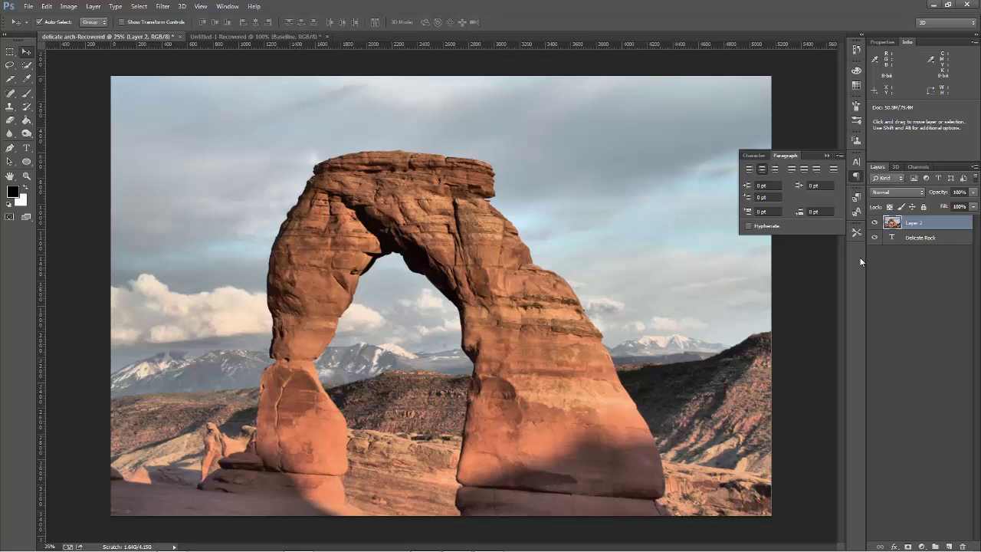
# - Move the Delicate Rock layer above Layer 2, trialling a 20% fill before restoring it
pyautogui.moveTo(906, 239); pyautogui.dragTo(905, 222)
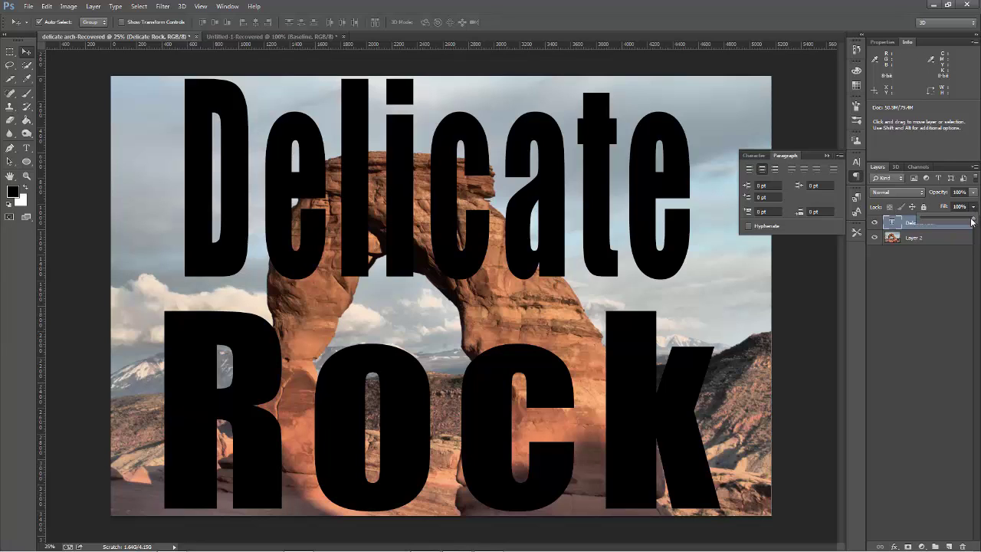
pyautogui.moveTo(972, 221); pyautogui.dragTo(931, 222)
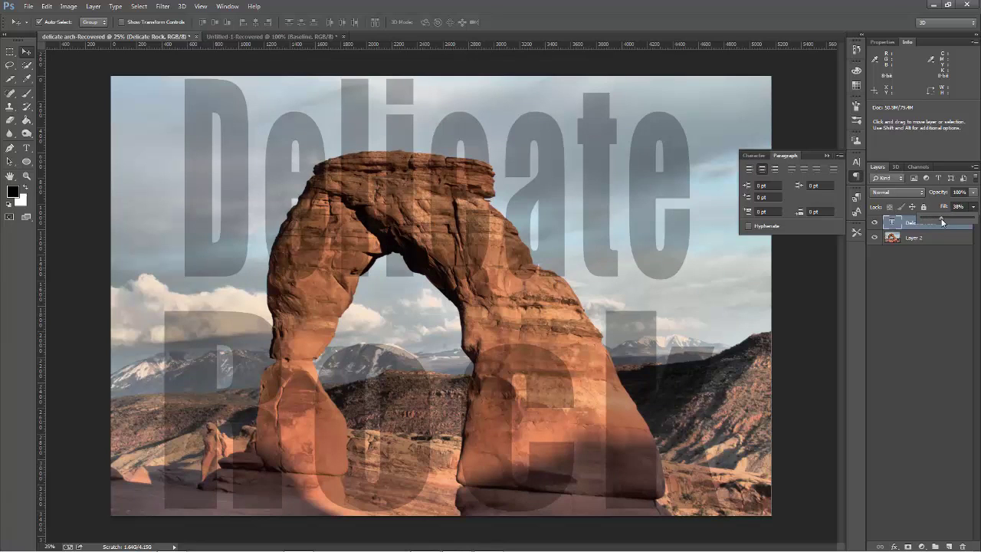
pyautogui.moveTo(932, 221)
pyautogui.mouseDown()
pyautogui.moveTo(977, 222)
pyautogui.moveTo(940, 223)
pyautogui.mouseUp()
# - Try a Bevel & Emboss effect, cancel it, and test fill amounts on the text
pyautogui.click(901, 543)
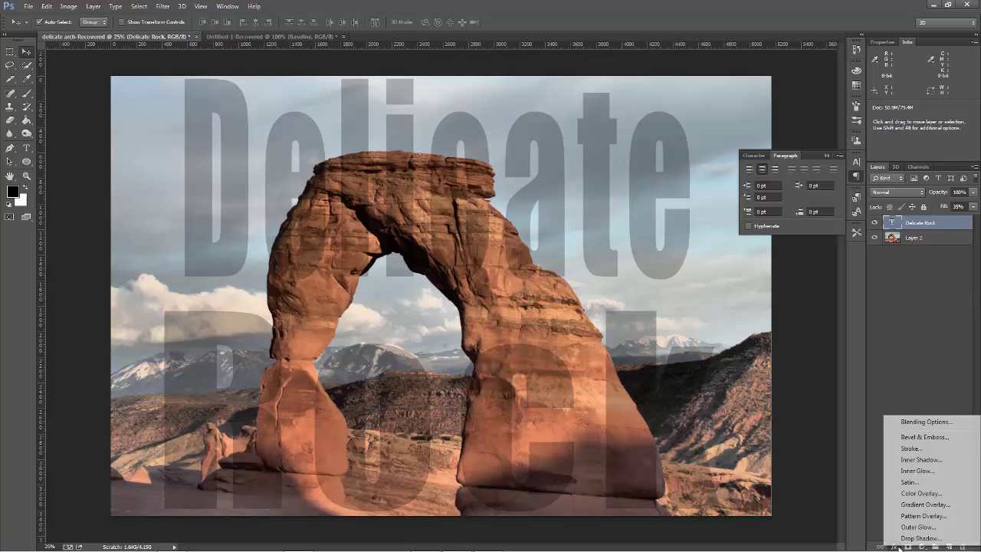
pyautogui.click(907, 436)
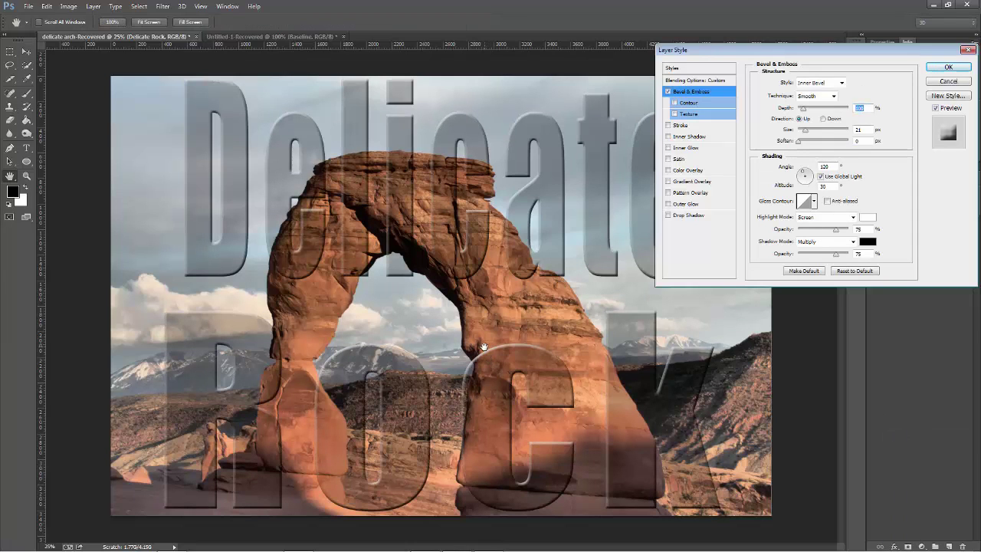
pyautogui.click(963, 81)
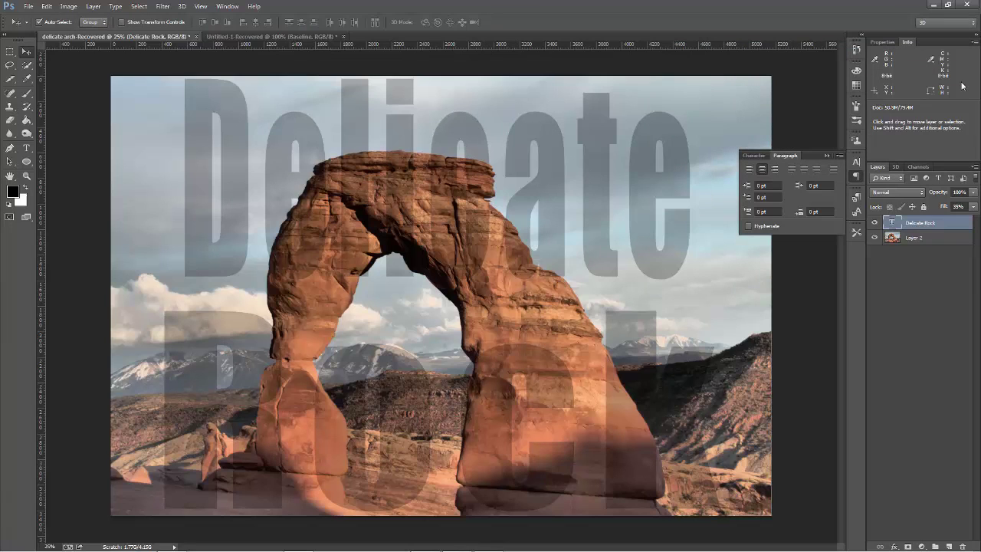
pyautogui.click(973, 207)
pyautogui.click(895, 227)
pyautogui.click(973, 207)
pyautogui.click(975, 206)
pyautogui.click(972, 207)
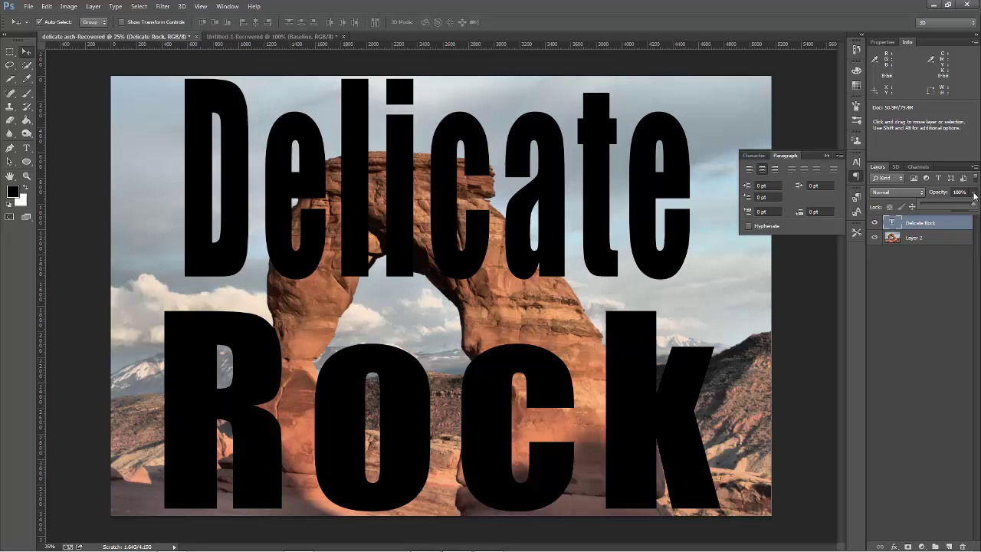
pyautogui.click(972, 206)
pyautogui.moveTo(973, 206)
pyautogui.mouseDown()
pyautogui.moveTo(940, 204)
pyautogui.moveTo(978, 202)
pyautogui.mouseUp()
# - Add a 13 px Stroke effect coloured with the sampled rock orange dc8d56
pyautogui.click(893, 546)
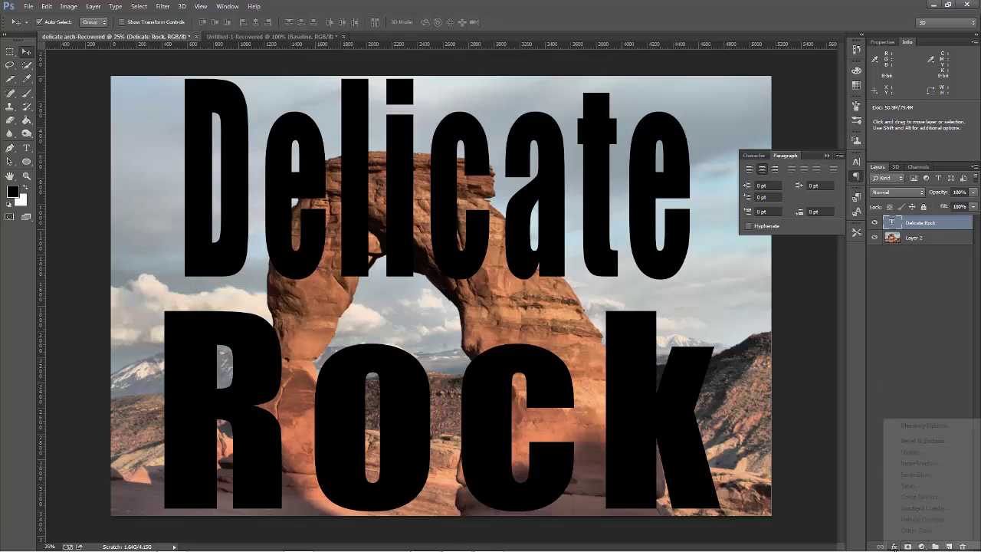
pyautogui.click(918, 454)
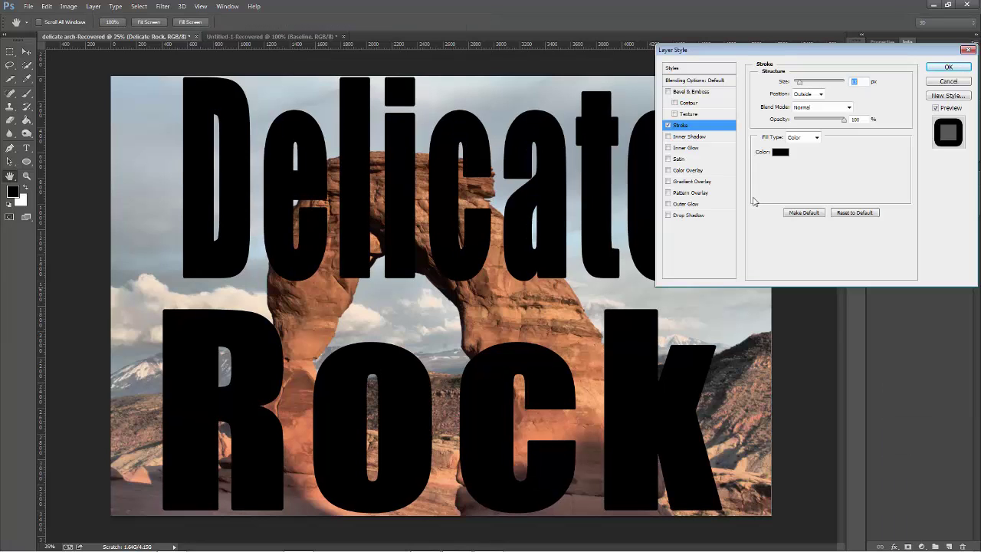
pyautogui.click(783, 152)
pyautogui.click(734, 181)
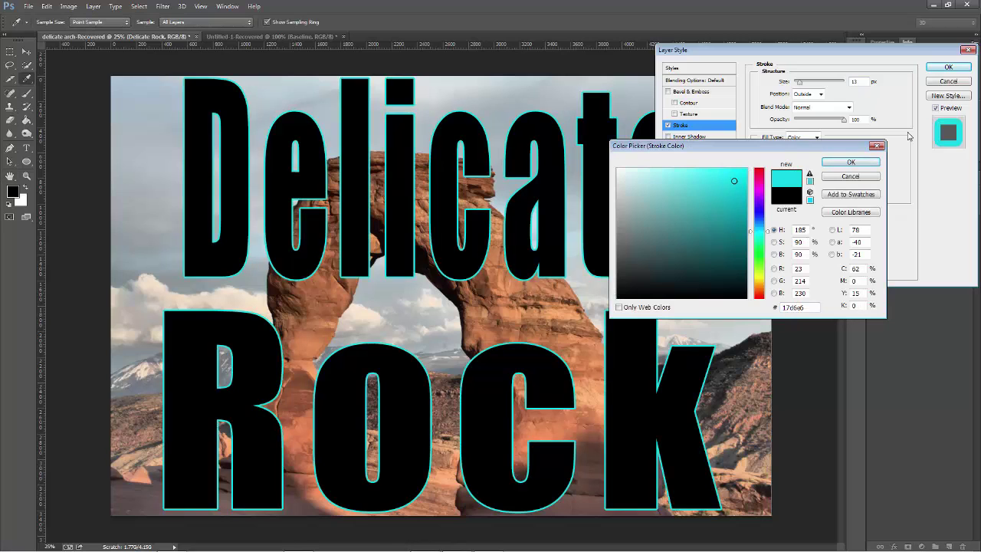
pyautogui.click(512, 281)
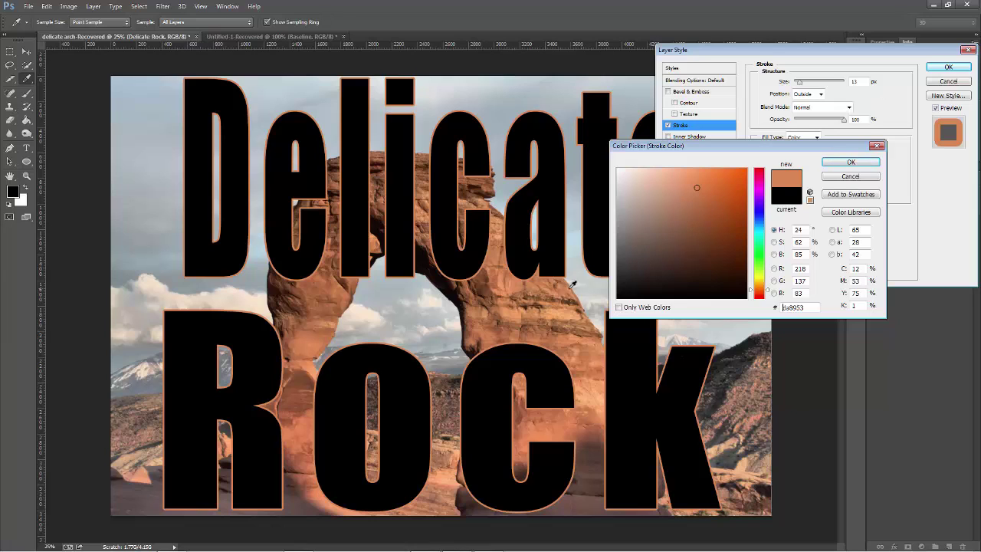
pyautogui.click(500, 254)
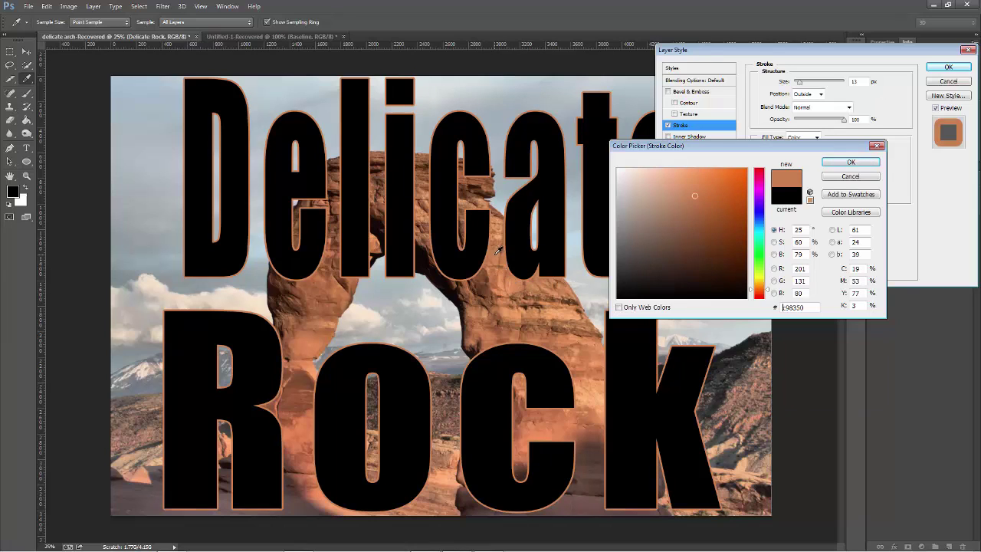
pyautogui.click(406, 327)
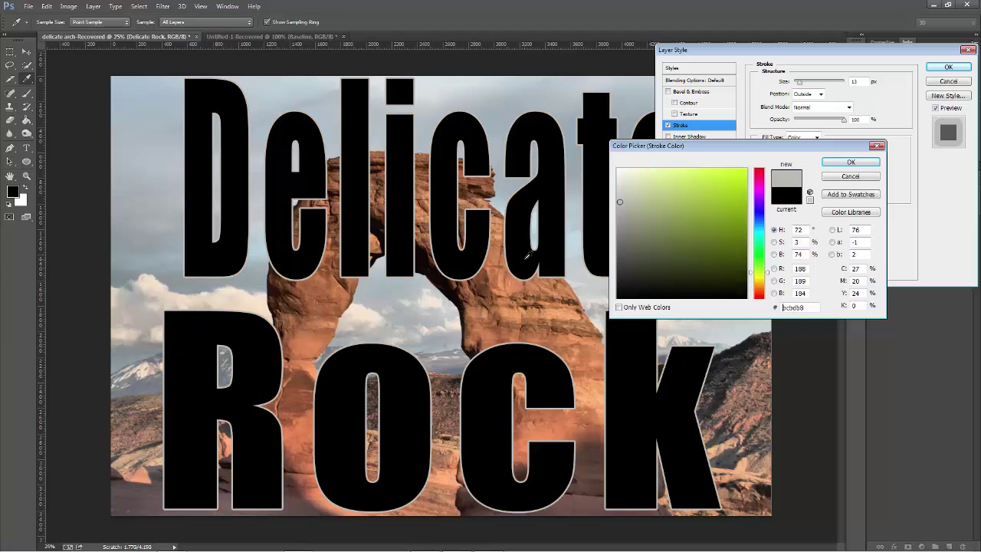
pyautogui.click(508, 285)
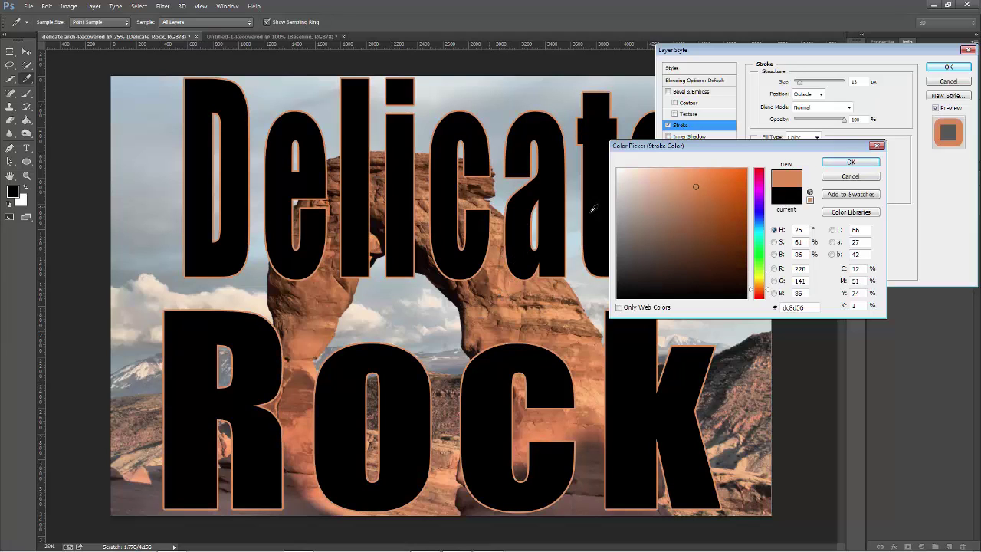
pyautogui.click(852, 162)
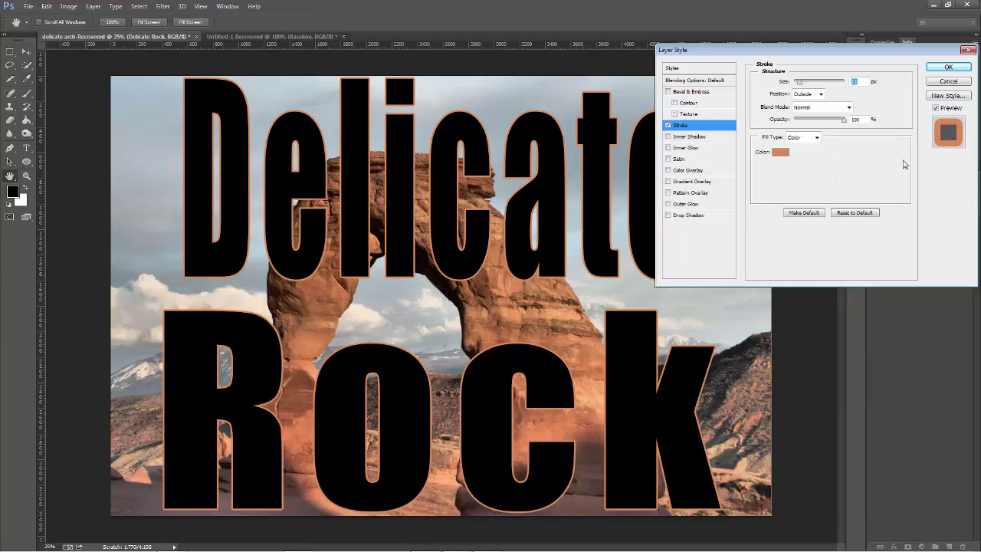
pyautogui.click(947, 67)
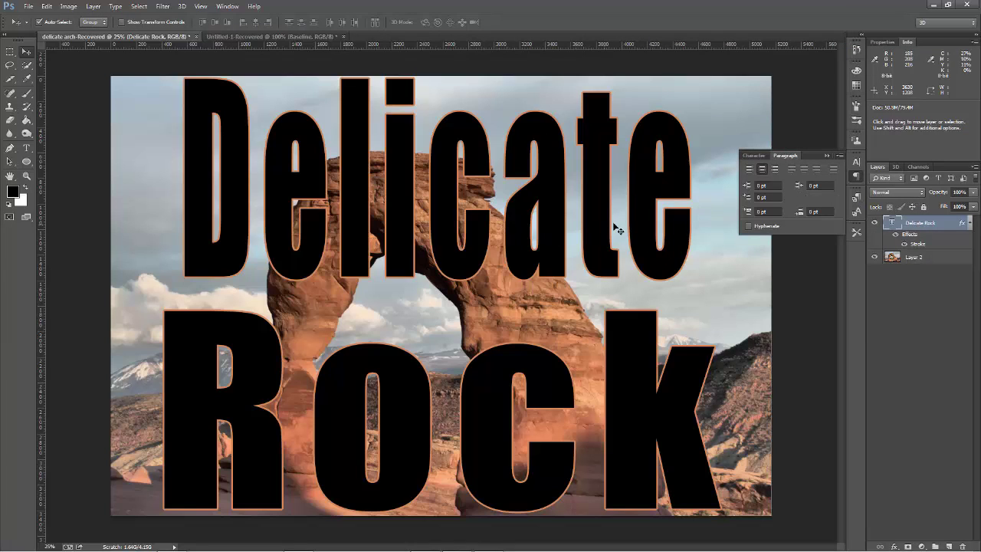
# - Set the text fill to 0% and change the Stroke colour to black
pyautogui.click(971, 207)
pyautogui.moveTo(972, 220)
pyautogui.mouseDown()
pyautogui.moveTo(892, 224)
pyautogui.moveTo(969, 224)
pyautogui.moveTo(916, 223)
pyautogui.mouseUp()
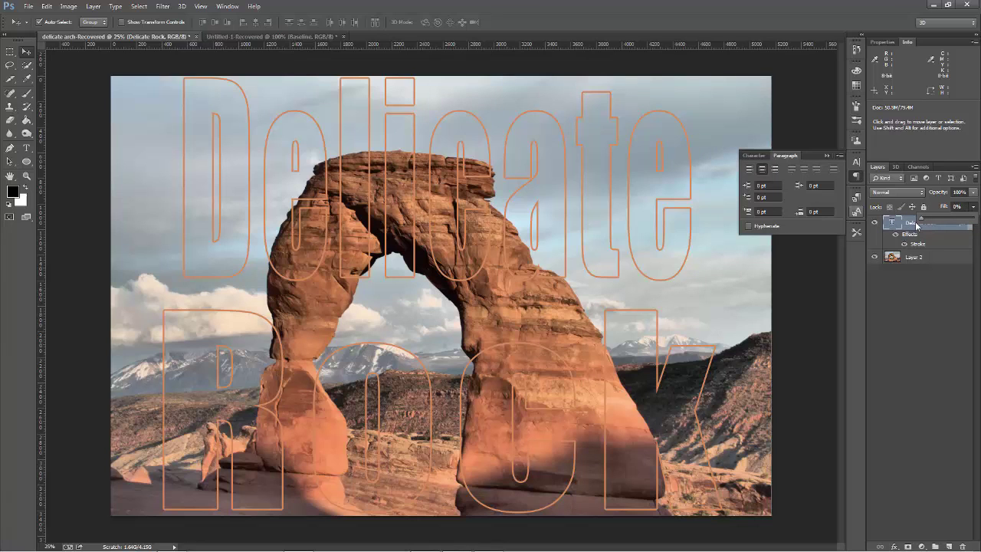
pyautogui.doubleClick(917, 244)
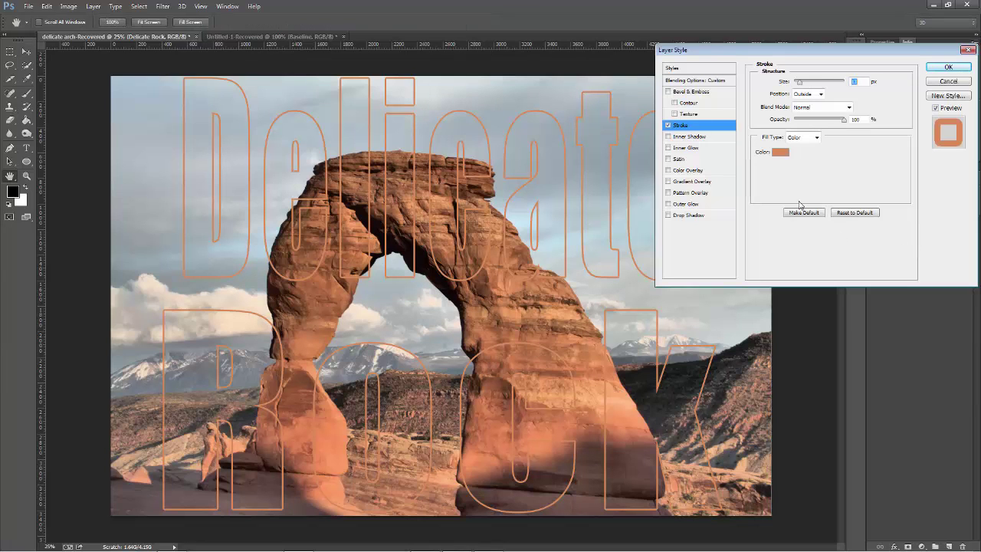
pyautogui.click(779, 152)
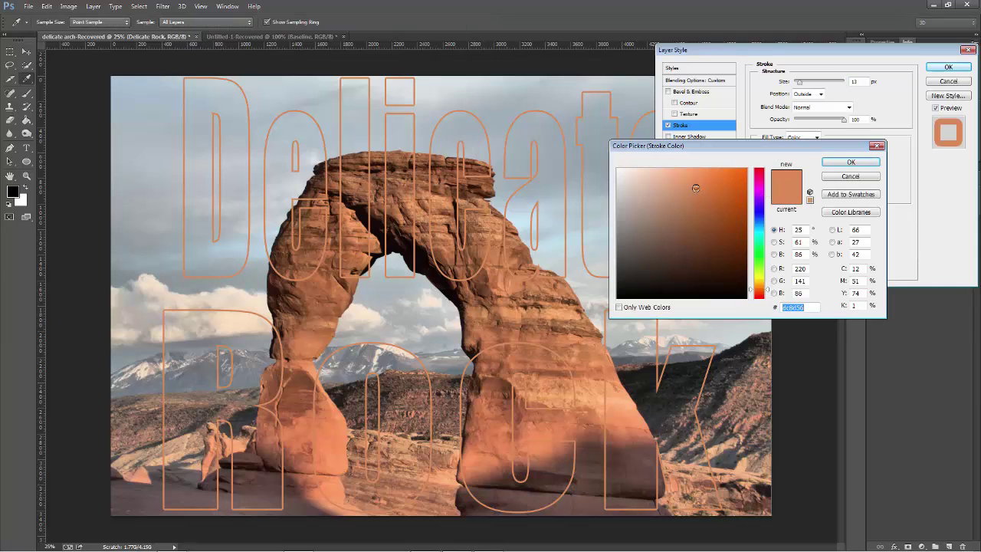
pyautogui.moveTo(694, 190); pyautogui.dragTo(564, 324)
pyautogui.click(866, 162)
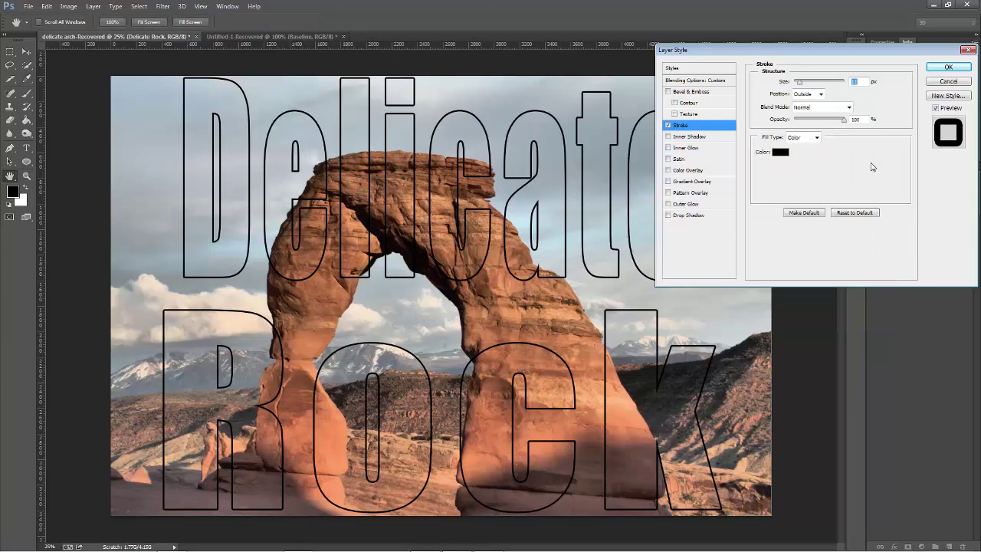
pyautogui.click(948, 68)
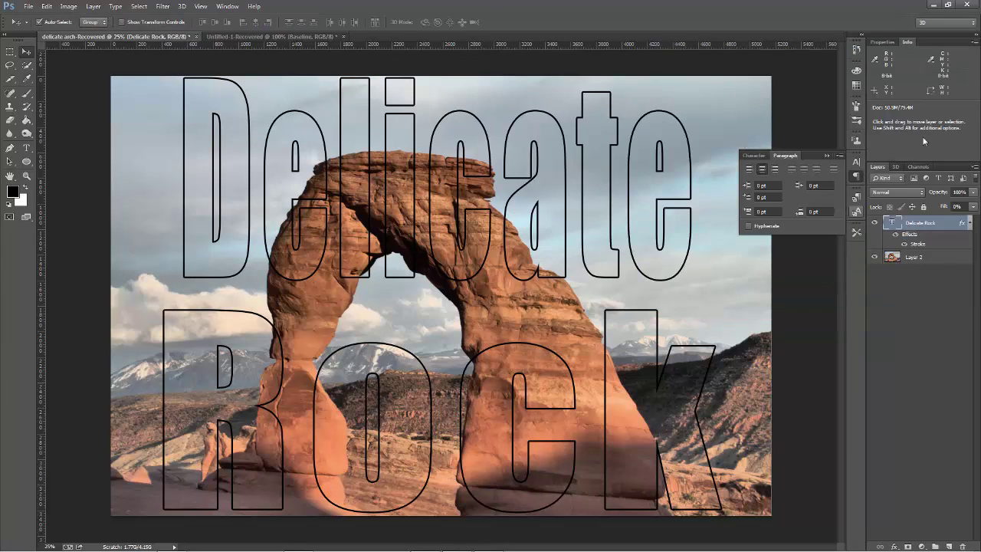
# - Raise fill to about 45%, add Bevel & Emboss, then lower fill to 25%
pyautogui.click(974, 208)
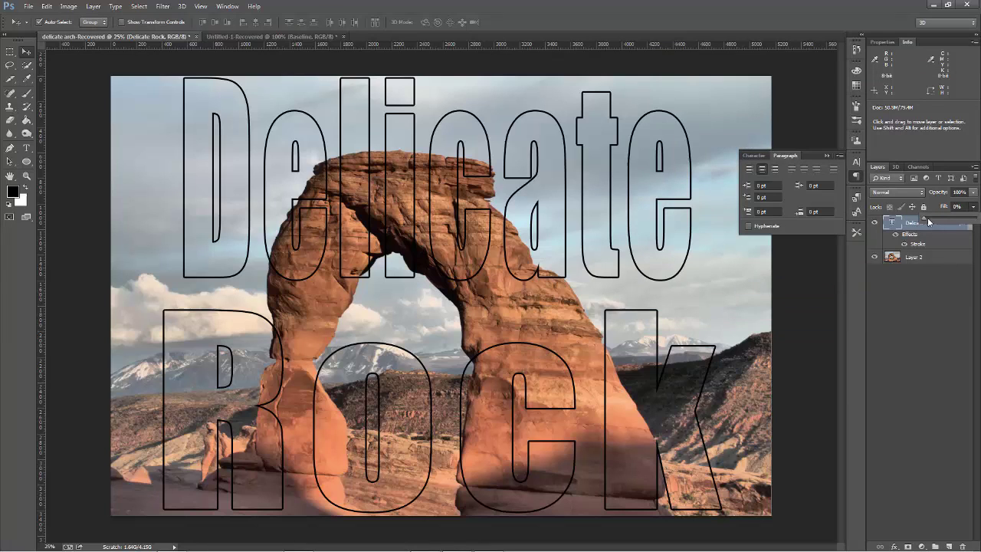
pyautogui.moveTo(948, 222); pyautogui.dragTo(949, 222)
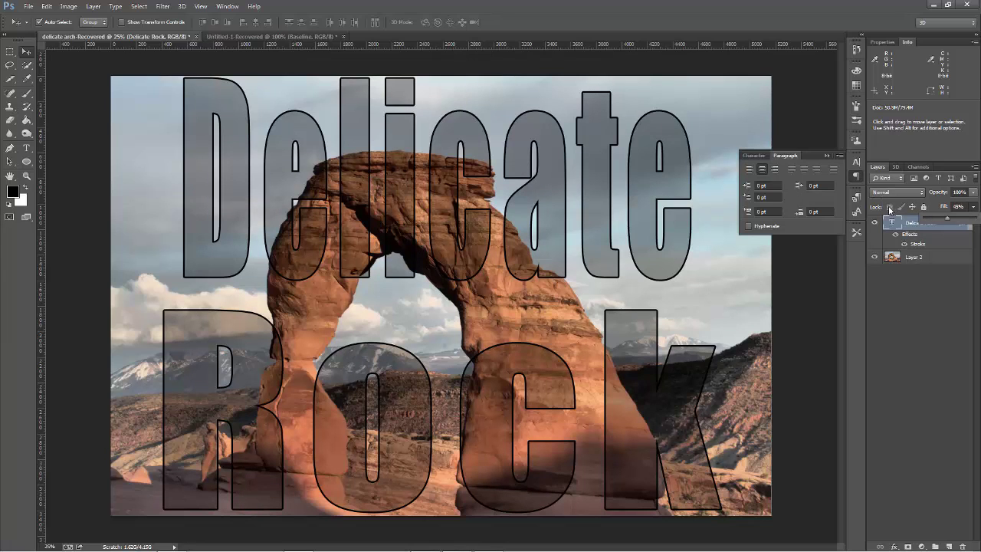
pyautogui.click(897, 541)
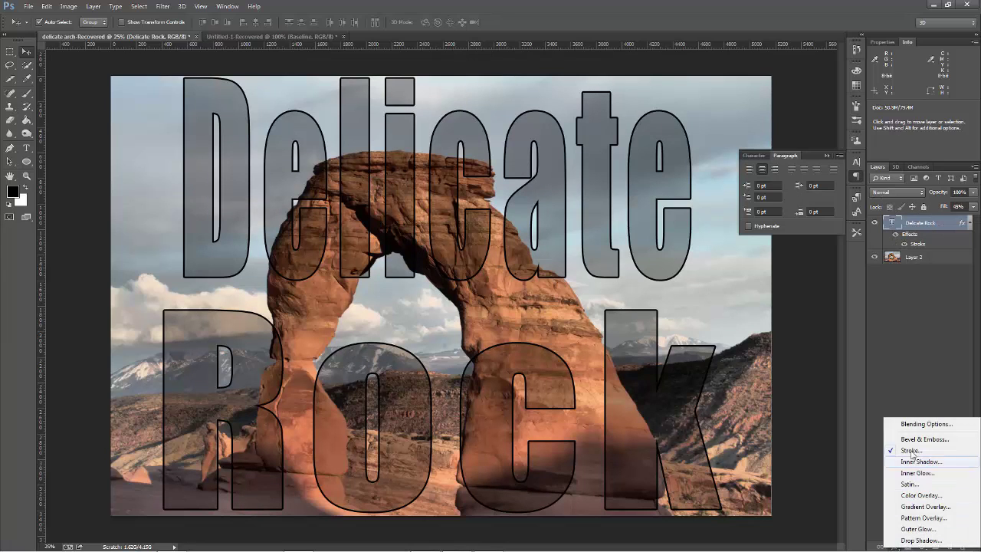
pyautogui.click(887, 440)
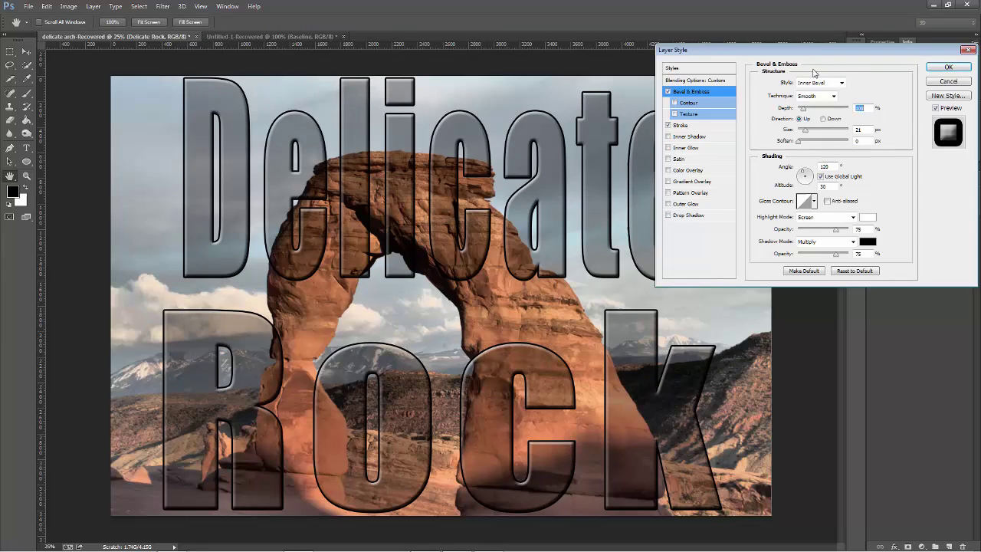
pyautogui.click(947, 68)
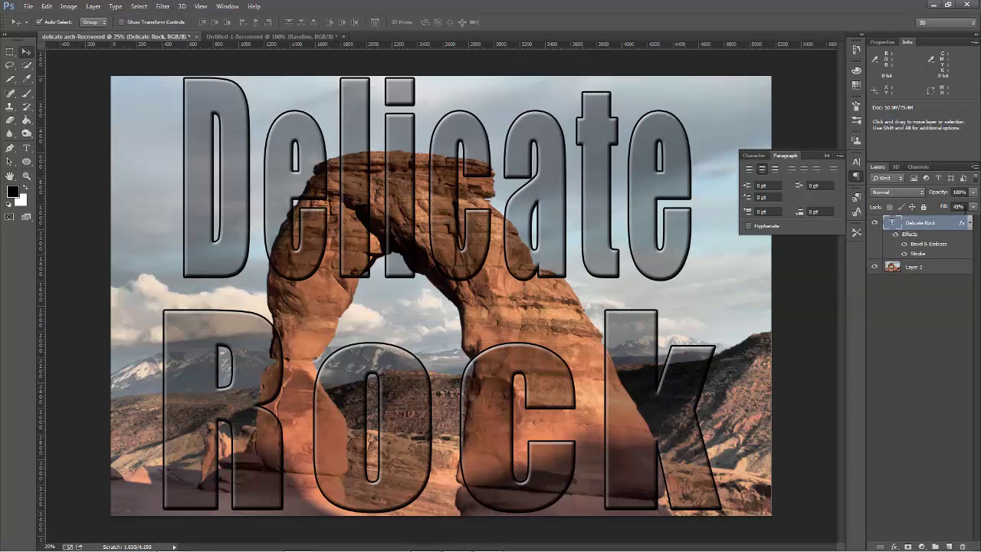
pyautogui.click(972, 206)
pyautogui.moveTo(949, 222); pyautogui.dragTo(934, 222)
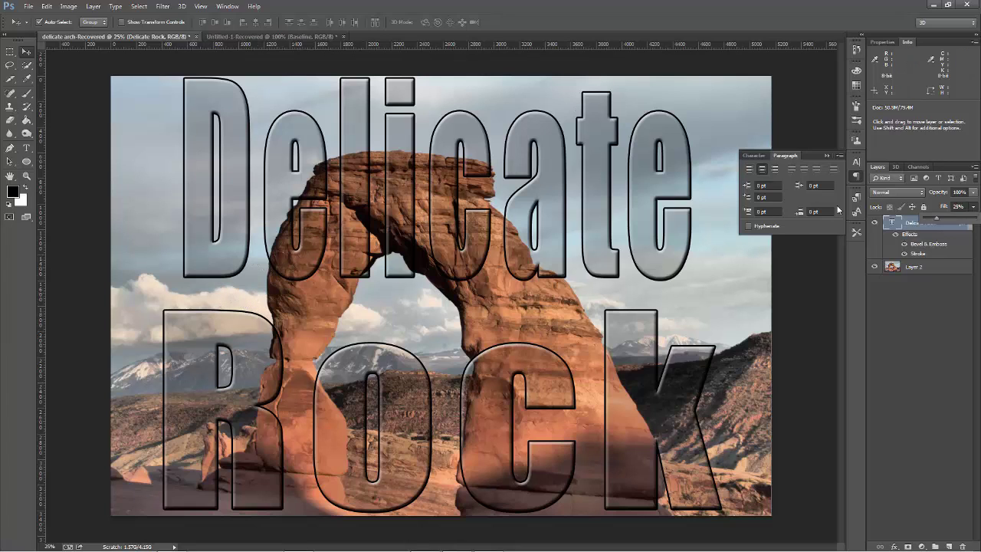
# - Change the text leading in the Character panel, dismissing the out-of-range warnings
pyautogui.click(754, 156)
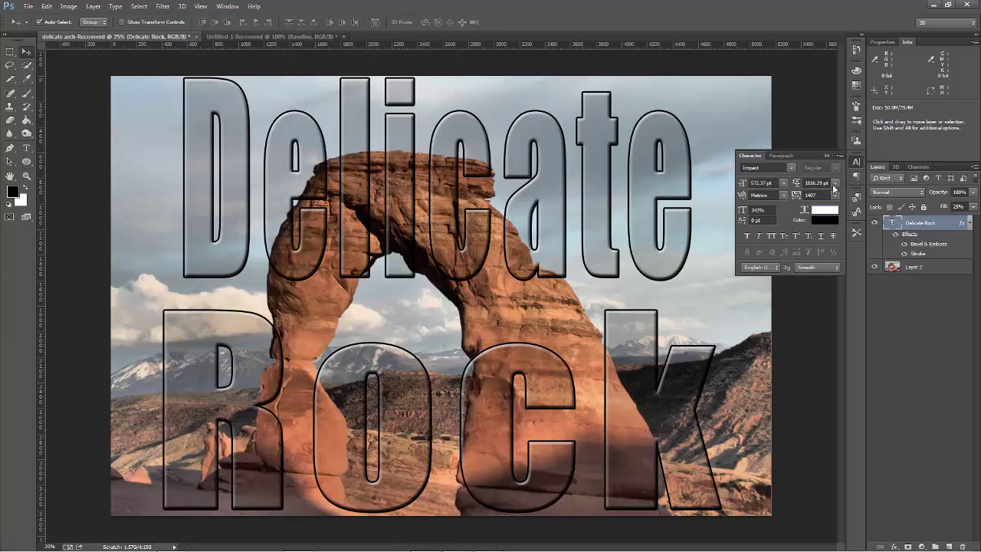
pyautogui.moveTo(797, 185); pyautogui.dragTo(783, 201)
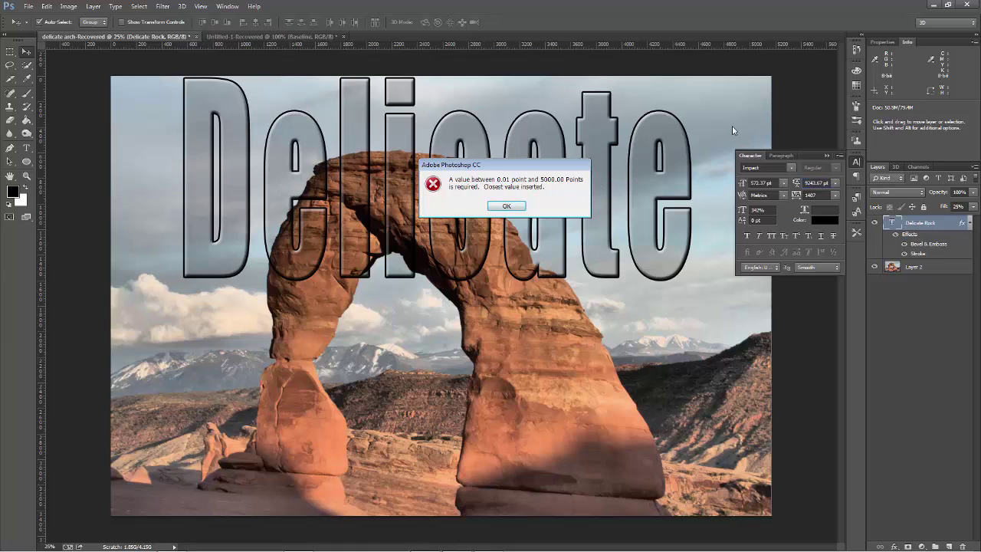
pyautogui.click(507, 206)
pyautogui.click(508, 206)
pyautogui.click(507, 206)
pyautogui.click(507, 206)
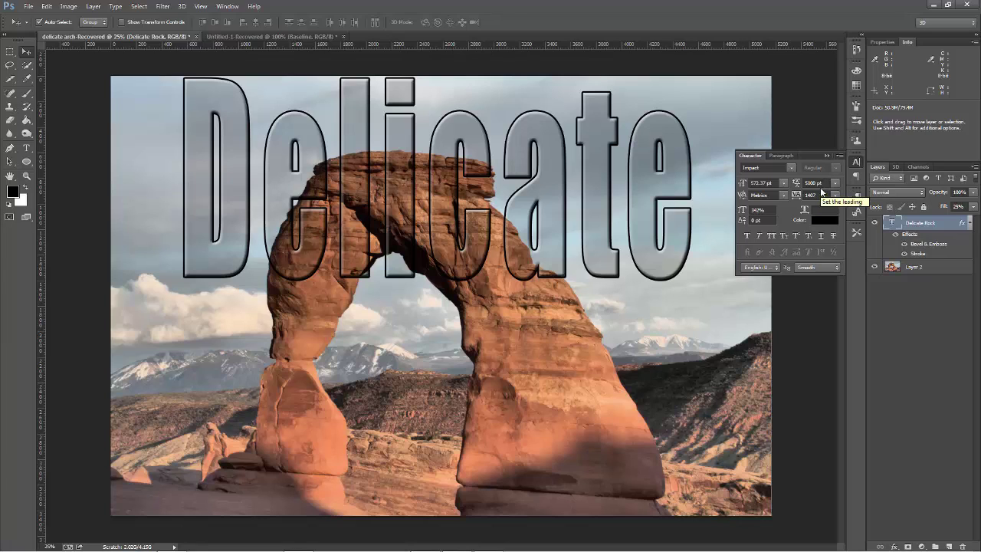
# - Restore the leading so 'Rock' sits back under 'Delicate', then collapse the Character panel
pyautogui.press('alt')
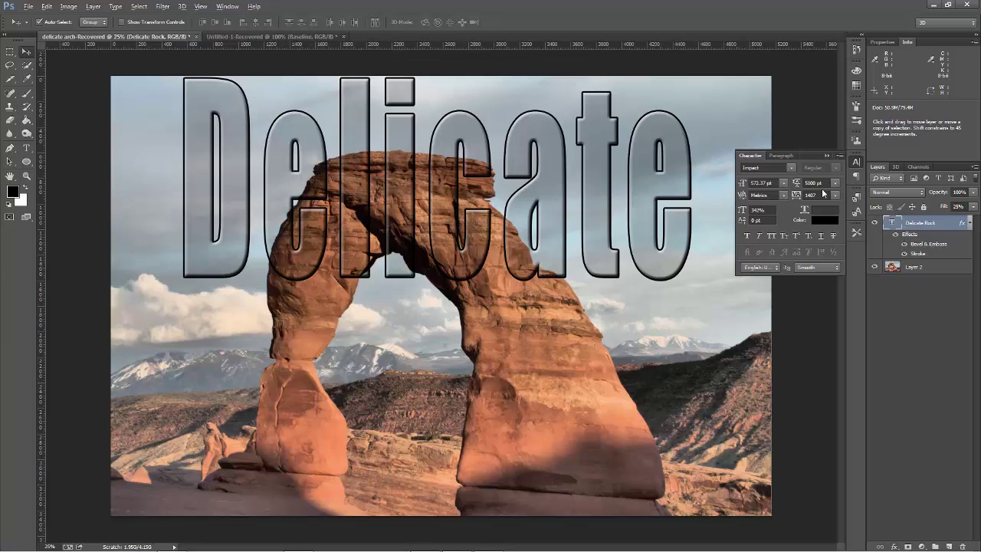
pyautogui.scroll(-5, 823, 193)
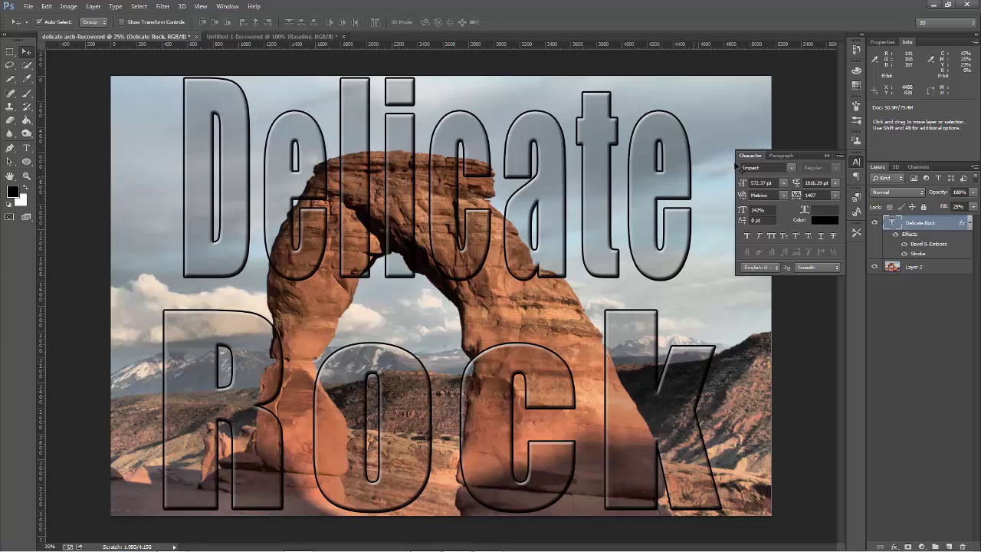
pyautogui.click(826, 156)
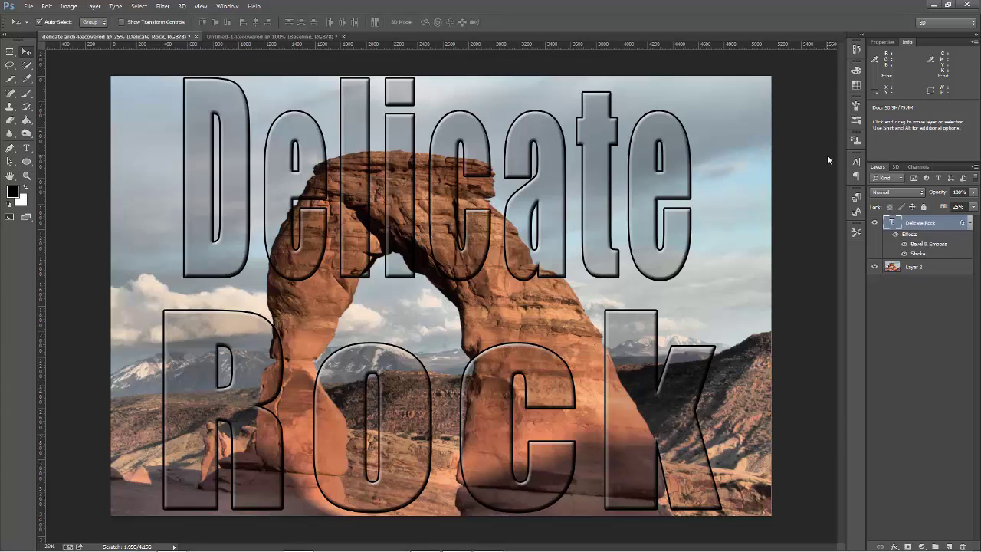